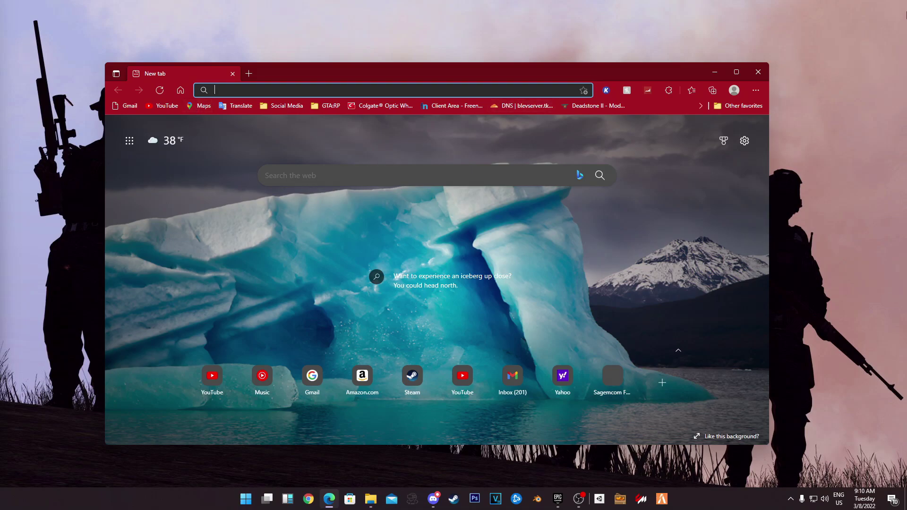
# - Look up aitrack in the maximized browser and open the AIRLegend/aitrack releases page on GitHub
pyautogui.click(735, 76)
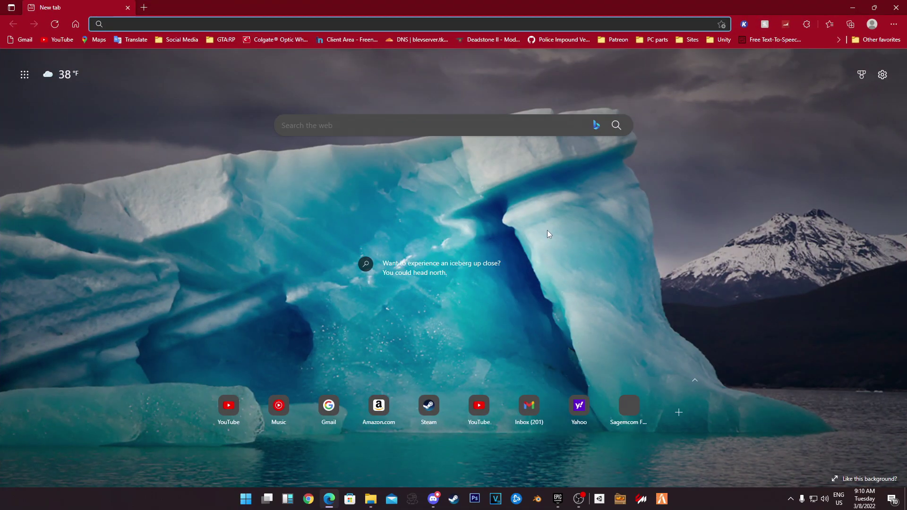
pyautogui.click(468, 188)
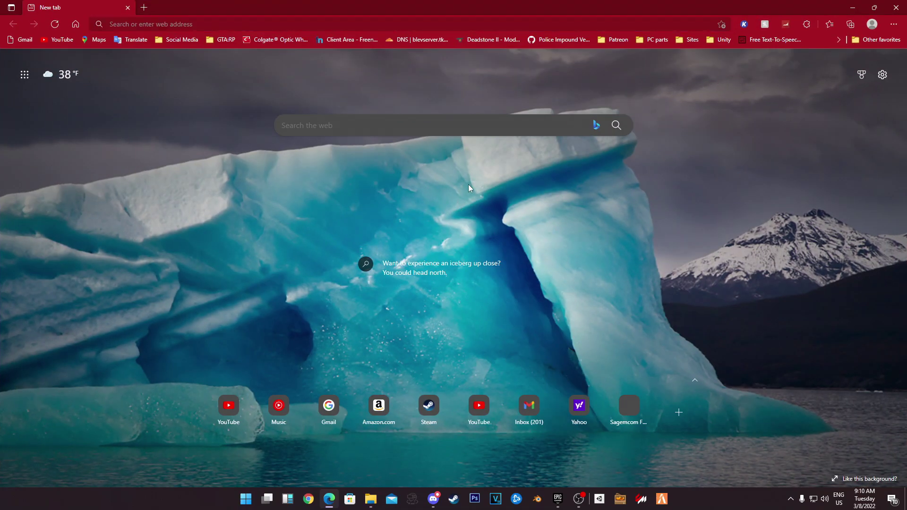
pyautogui.click(228, 28)
pyautogui.write('aitrack')
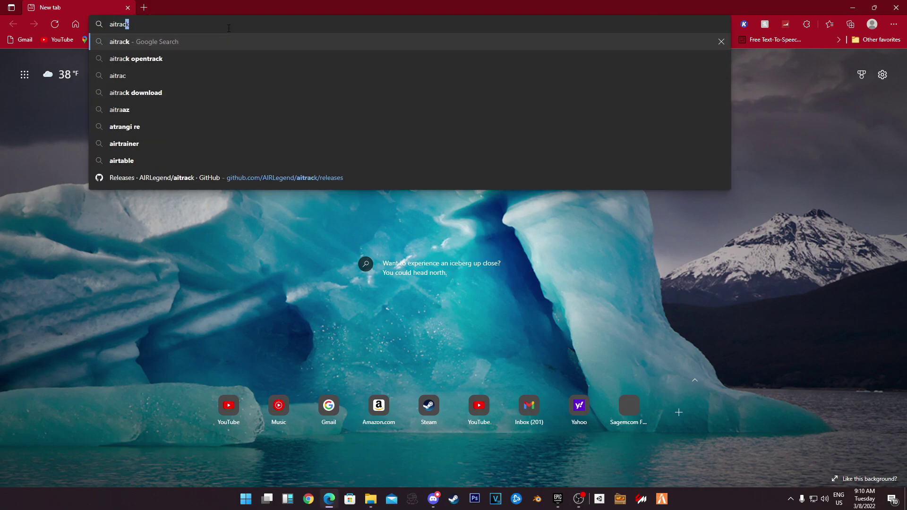
pyautogui.press('Return')
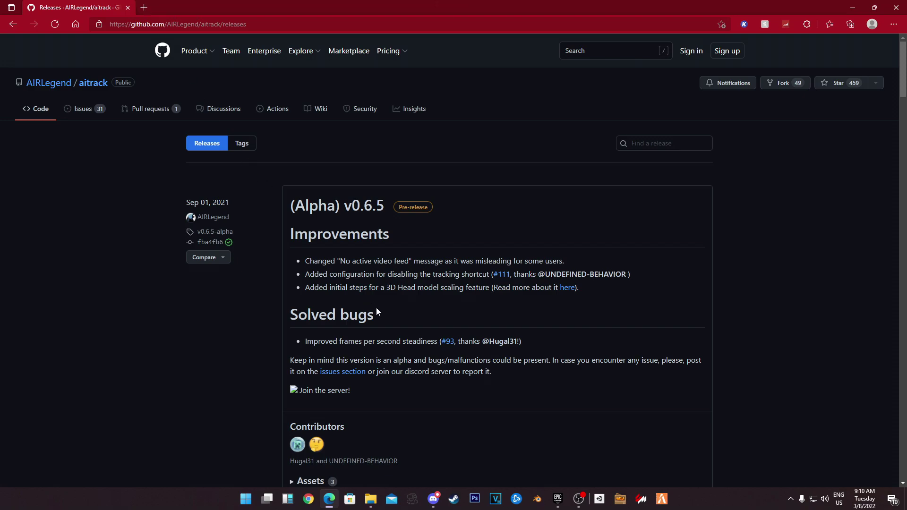
# - Expand the assets of the (Alpha) v0.6.5 release and download aitrack-v0.6.5-alpha.zip
pyautogui.scroll(-4, 382, 310)
pyautogui.scroll(4, 381, 302)
pyautogui.scroll(-4, 380, 302)
pyautogui.scroll(-4, 381, 301)
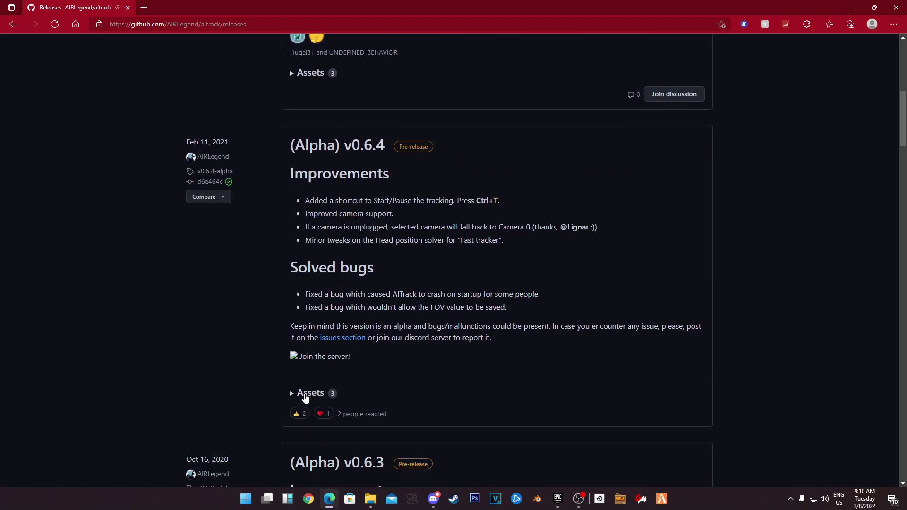
pyautogui.click(305, 393)
pyautogui.click(312, 73)
pyautogui.scroll(4, 345, 189)
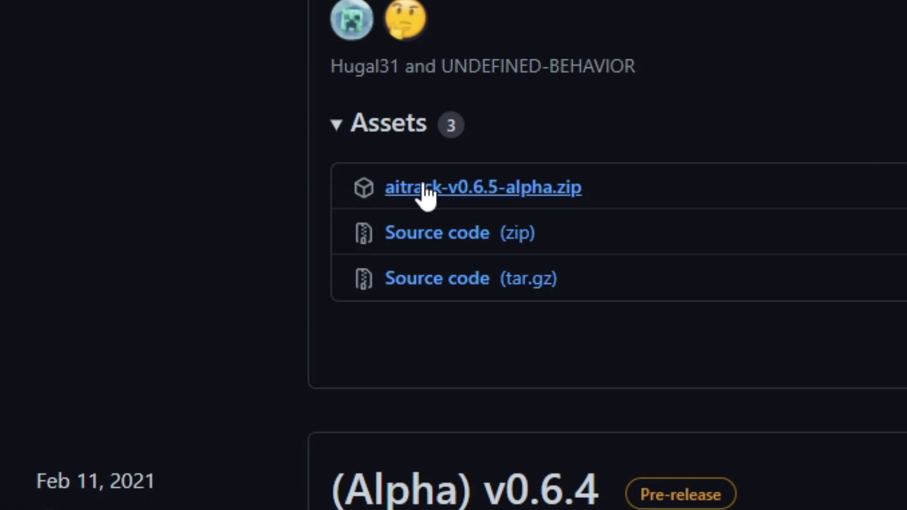
pyautogui.click(424, 187)
# - Search for opentrack in a new browser tab and open the opentrack/opentrack releases page on GitHub
pyautogui.click(146, 7)
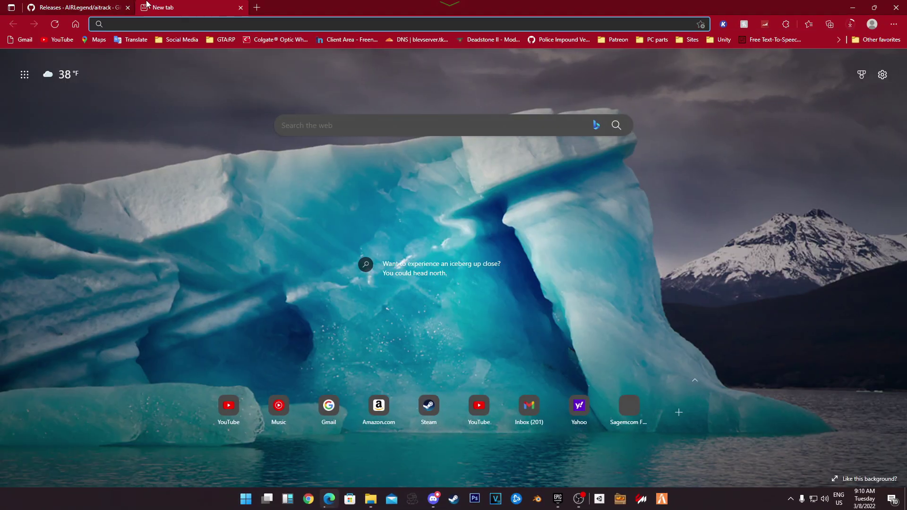
pyautogui.write('opentrack')
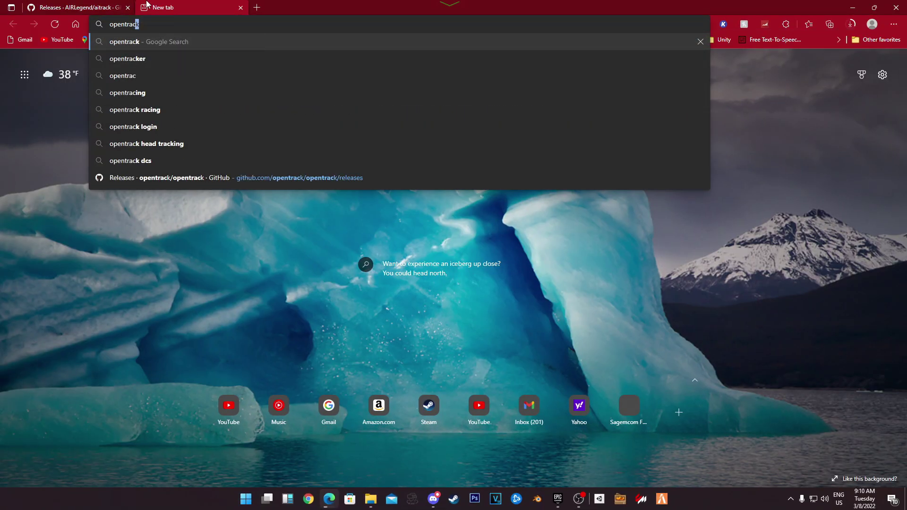
pyautogui.press('Return')
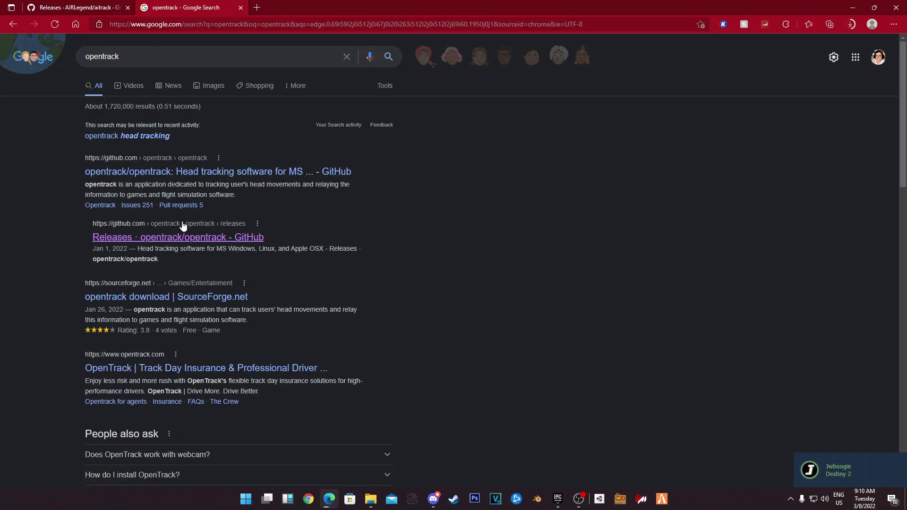
pyautogui.click(192, 239)
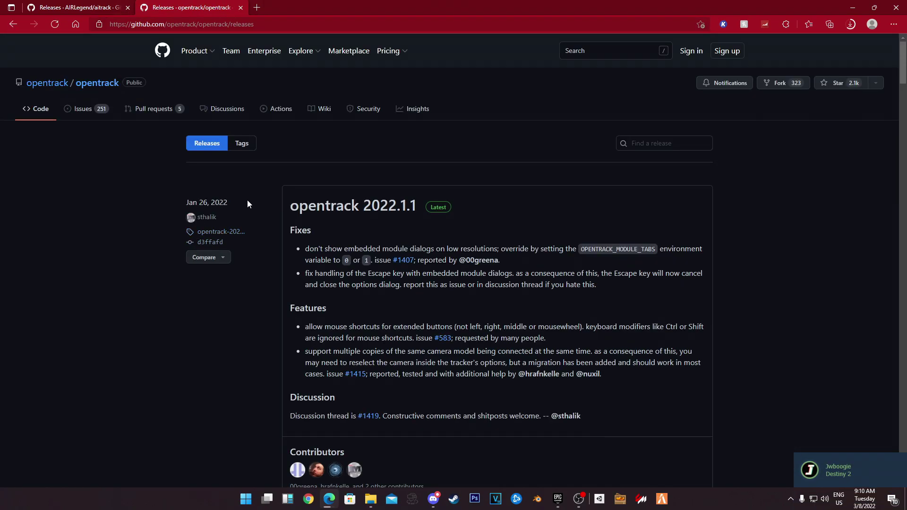
# - Download opentrack-2022.1.1-win32-portable.7z from the assets of the opentrack 2022.1.1 release
pyautogui.scroll(-4, 331, 208)
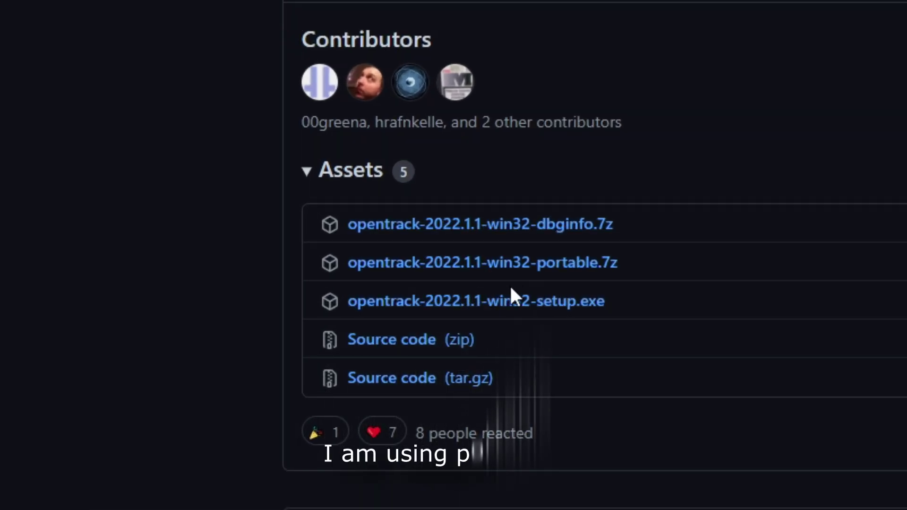
pyautogui.click(539, 264)
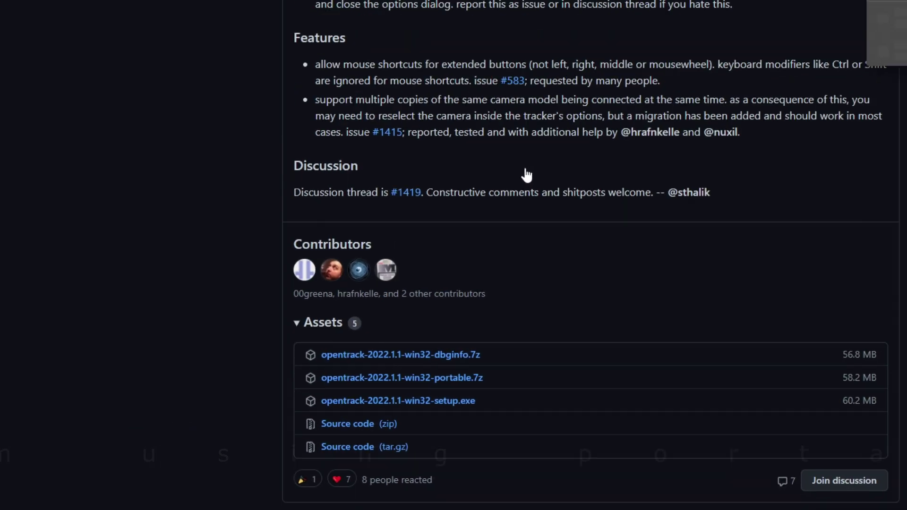
pyautogui.scroll(3, 480, 133)
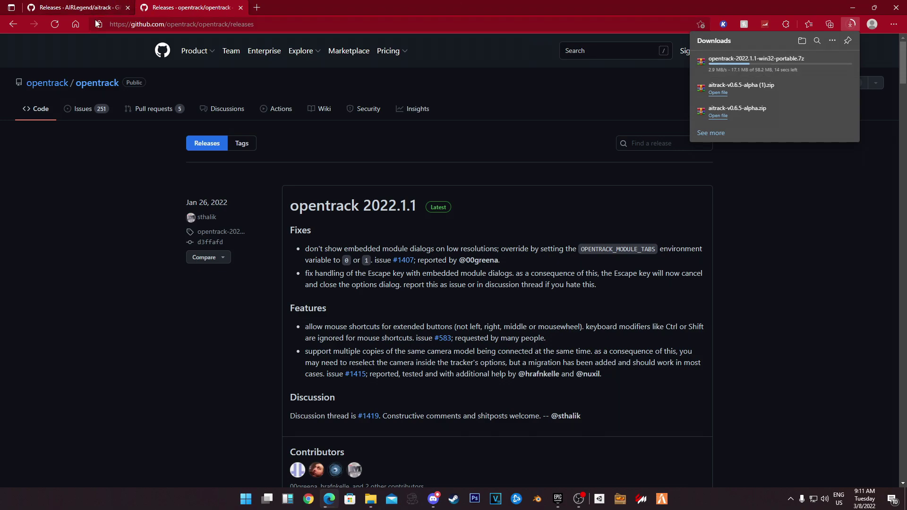
# - Open the downloaded aitrack-v0.6.5-alpha (1).zip archive, and create and open a folder named AITracker in Documents
pyautogui.click(782, 88)
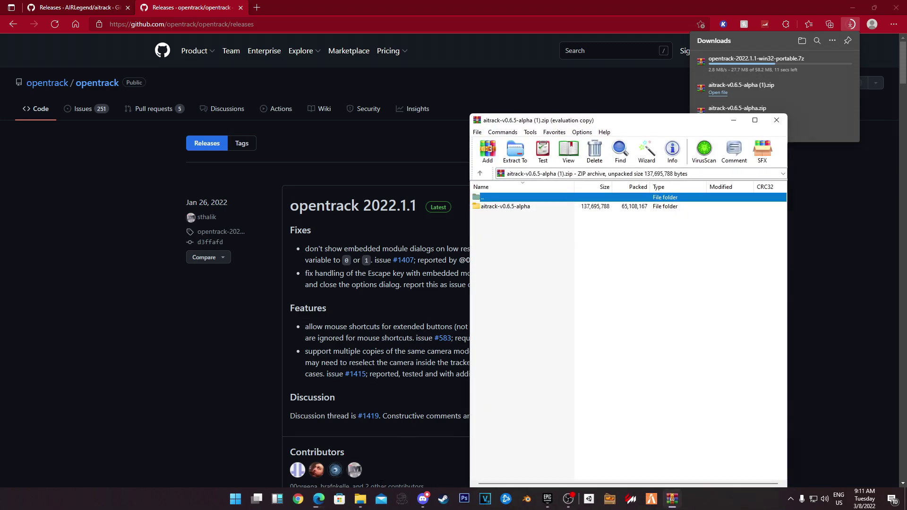
pyautogui.click(365, 498)
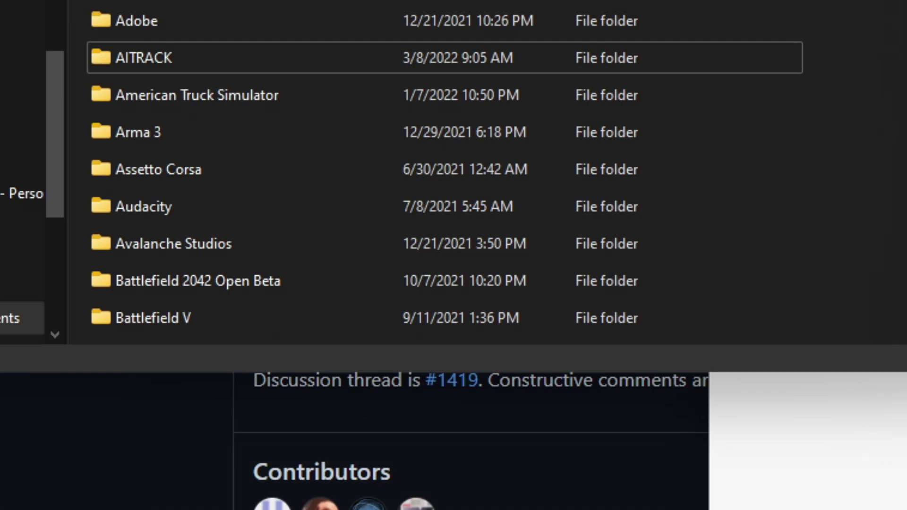
pyautogui.hotkey('ctrl', 'shift', 'n')
pyautogui.write('AITracke')
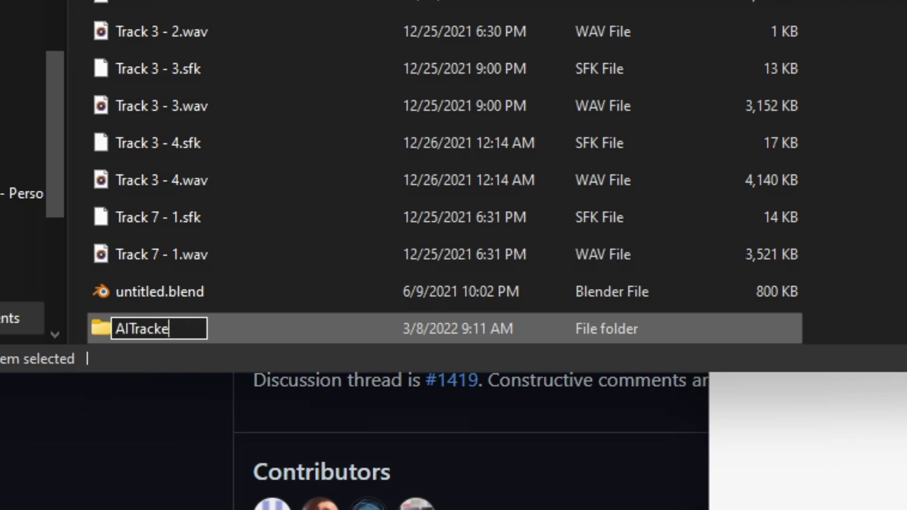
pyautogui.write('r')
pyautogui.press('Return')
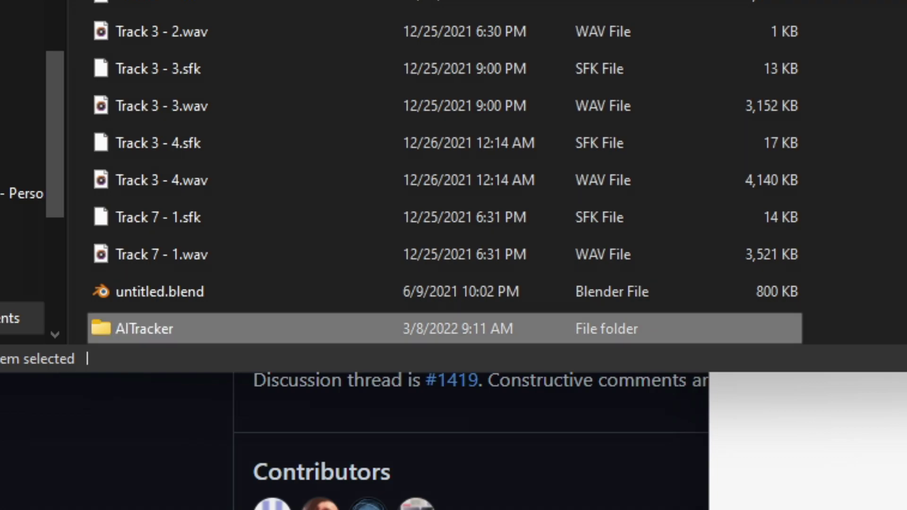
pyautogui.doubleClick(298, 328)
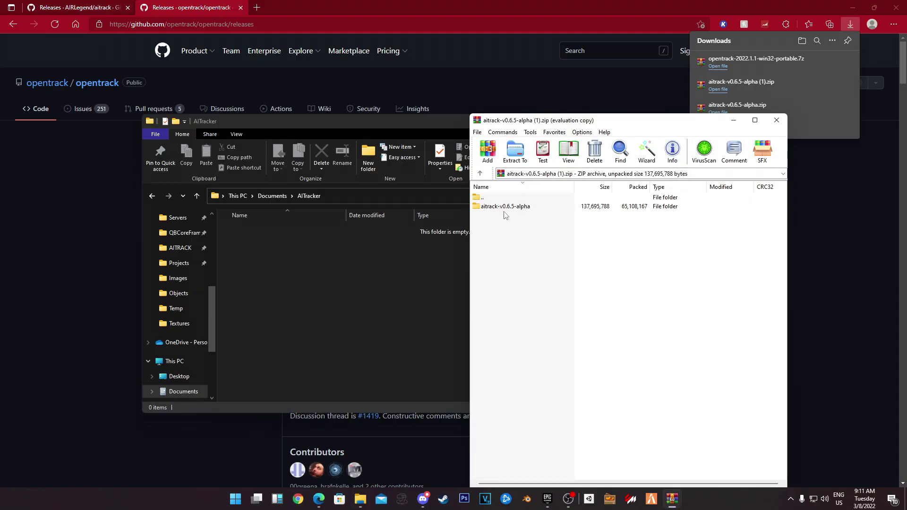
# - Extract the aitrack-v0.6.5-alpha folder from the archive into the AITracker folder and close the archive
pyautogui.moveTo(505, 208); pyautogui.dragTo(461, 231)
pyautogui.moveTo(367, 260); pyautogui.dragTo(368, 260)
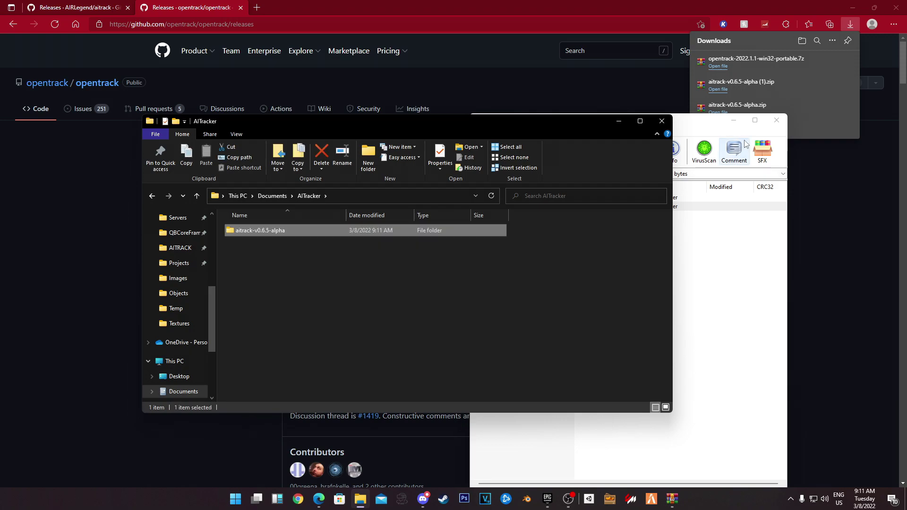
pyautogui.click(775, 120)
# - Open the downloaded opentrack-2022.1.1-win32-portable.7z beside the AITracker folder, dismiss the licence reminder and enter the archive's install folder
pyautogui.click(756, 61)
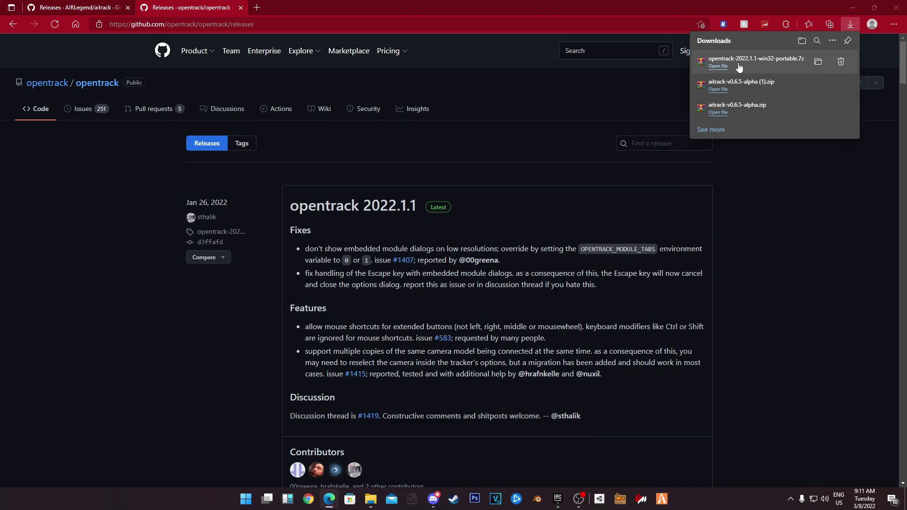
pyautogui.click(360, 498)
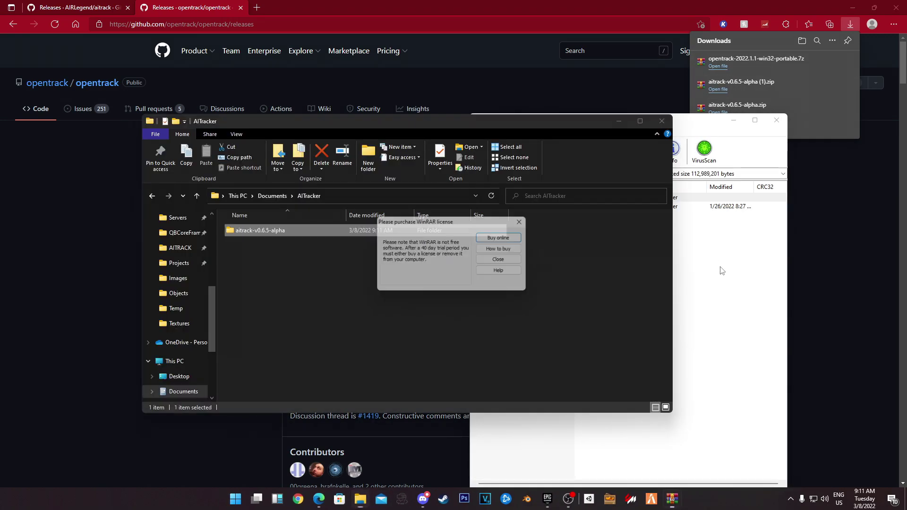
pyautogui.click(732, 268)
pyautogui.click(452, 261)
pyautogui.click(503, 261)
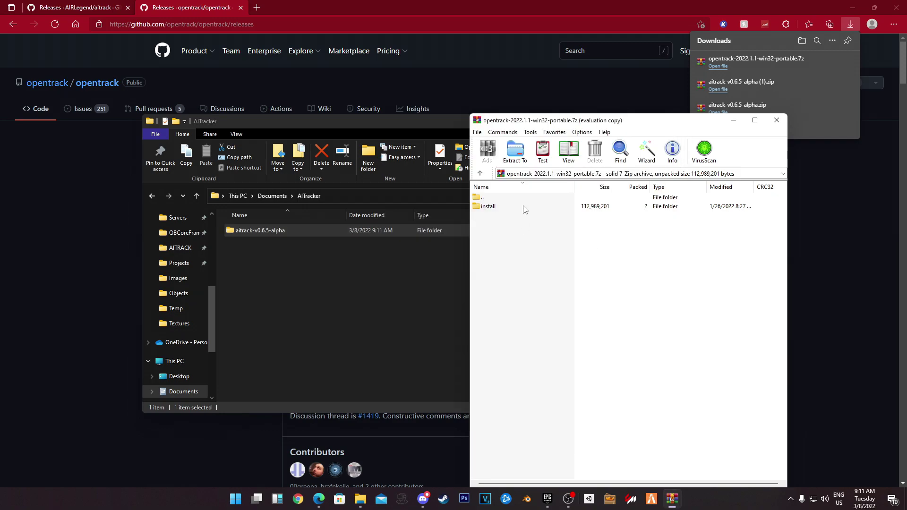
pyautogui.doubleClick(525, 207)
# - Create a folder named opentrack inside the AITracker folder and open it
pyautogui.click(389, 283)
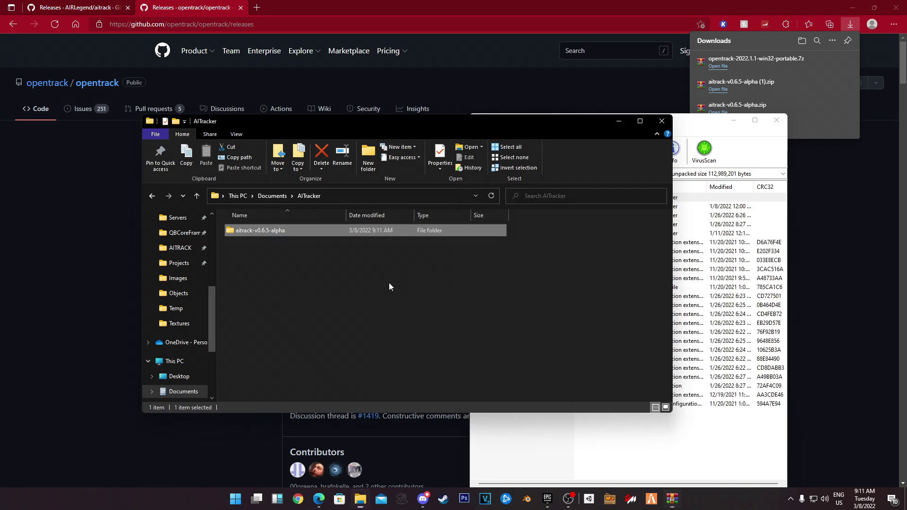
pyautogui.rightClick(390, 283)
pyautogui.moveTo(461, 423)
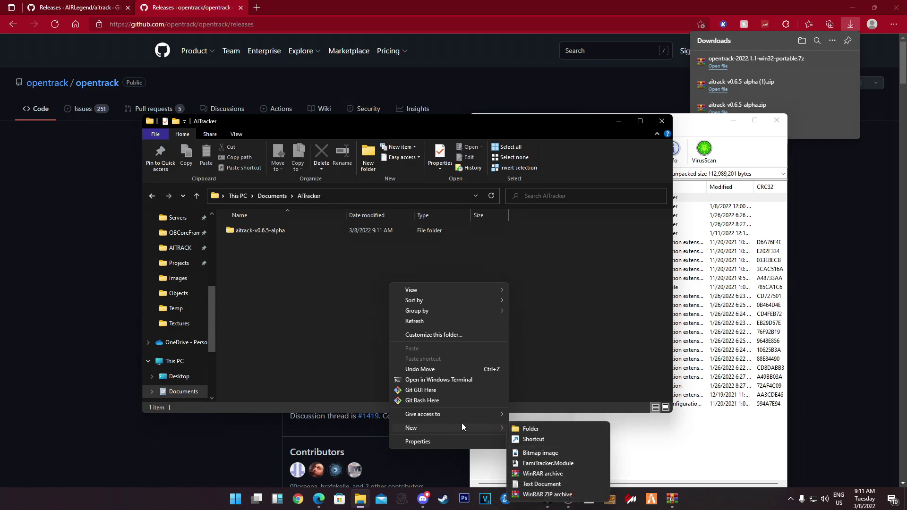
pyautogui.click(530, 428)
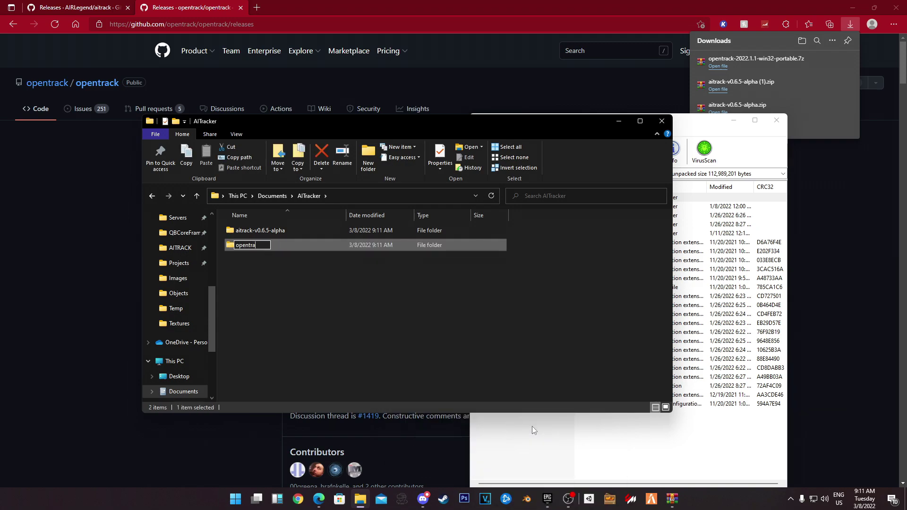
pyautogui.press('Return')
pyautogui.doubleClick(332, 245)
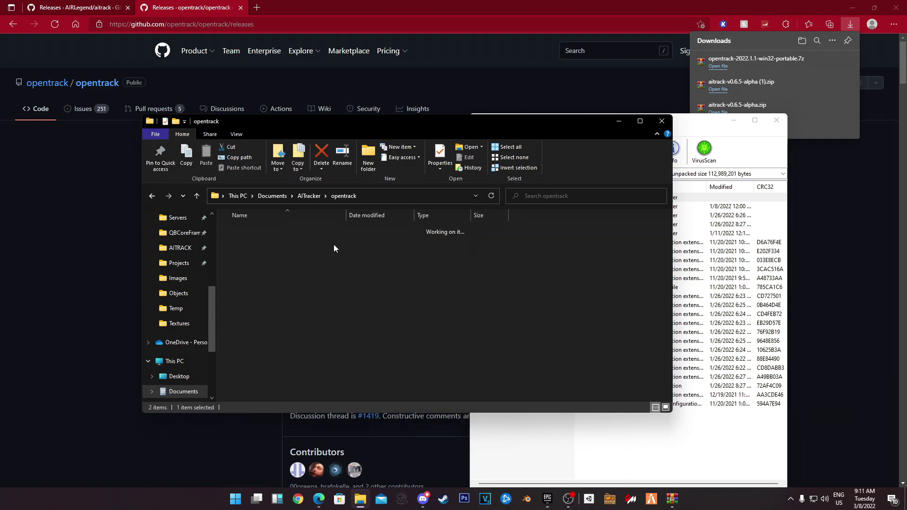
# - Extract the contents of the archive's install folder into the opentrack folder and close the browser
pyautogui.click(540, 443)
pyautogui.moveTo(570, 449); pyautogui.dragTo(309, 307)
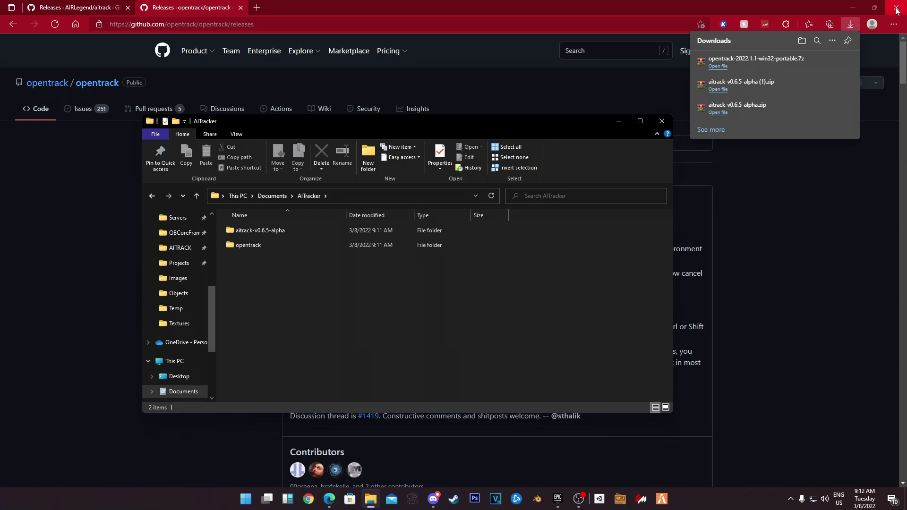
pyautogui.click(896, 8)
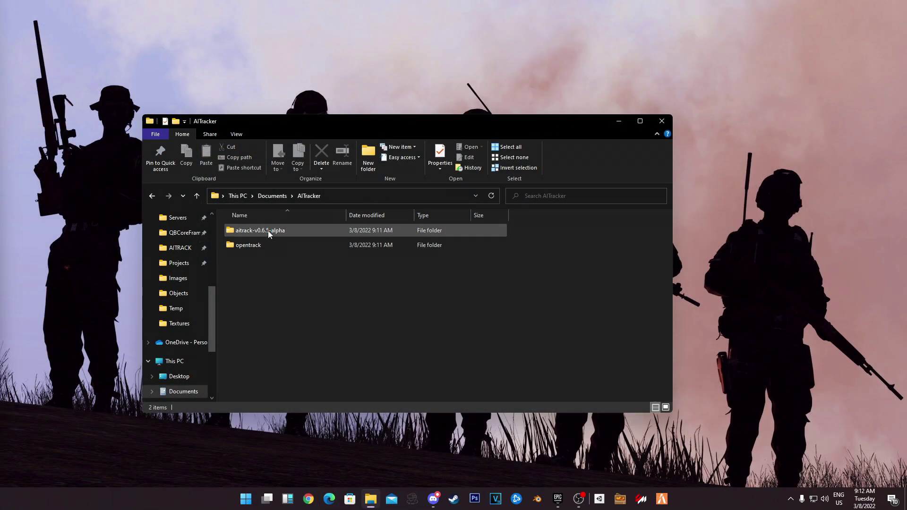
# - Launch AITrack.exe from the aitrack-v0.6.5-alpha folder and open its configuration window
pyautogui.doubleClick(254, 230)
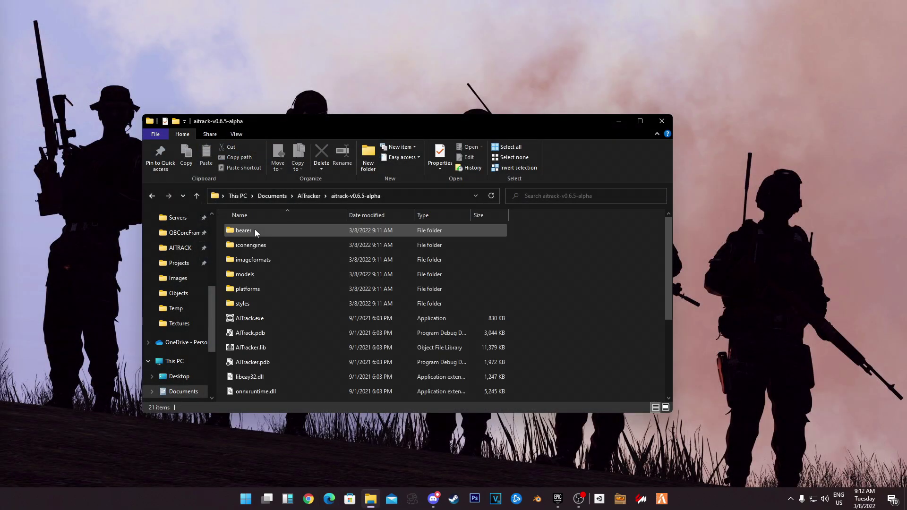
pyautogui.doubleClick(257, 318)
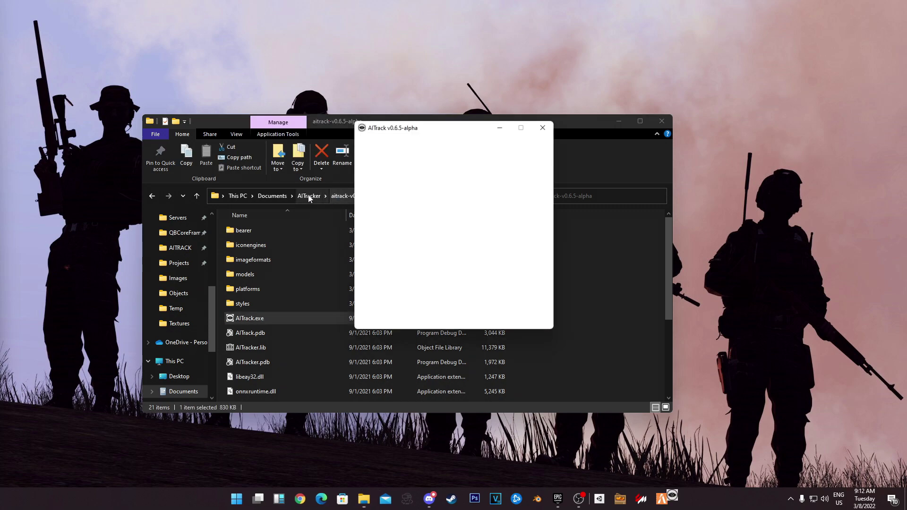
pyautogui.click(308, 196)
pyautogui.click(673, 501)
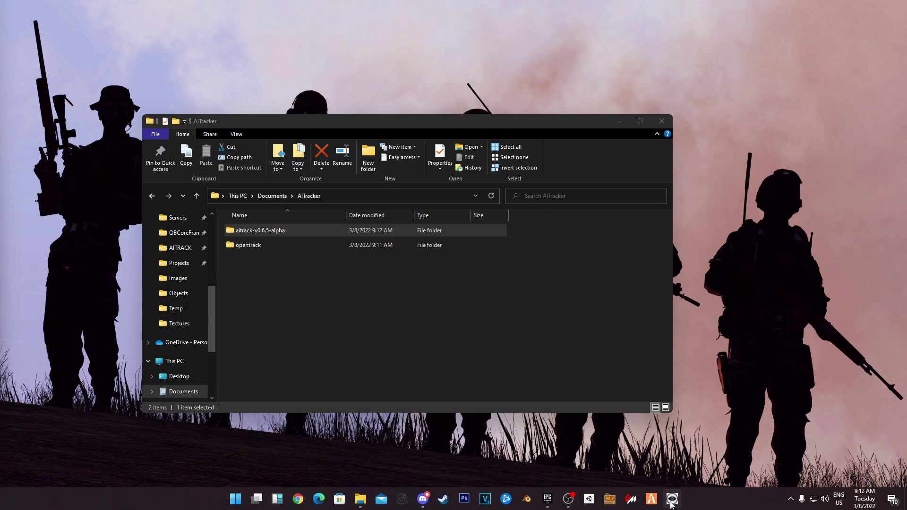
pyautogui.click(672, 500)
pyautogui.click(465, 312)
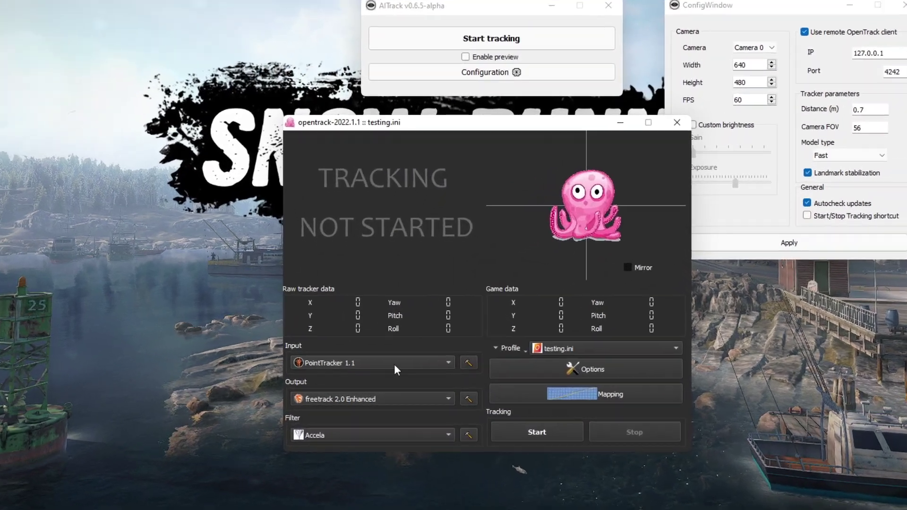
# - Set opentrack's input to UDP over network, open its tracker settings and place that dialog below AITrack's configuration window
pyautogui.click(387, 374)
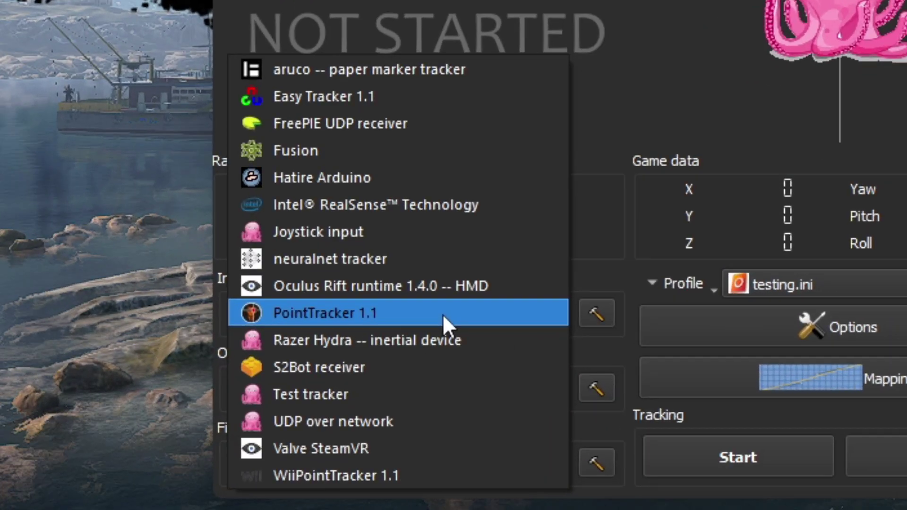
pyautogui.click(406, 421)
pyautogui.click(565, 303)
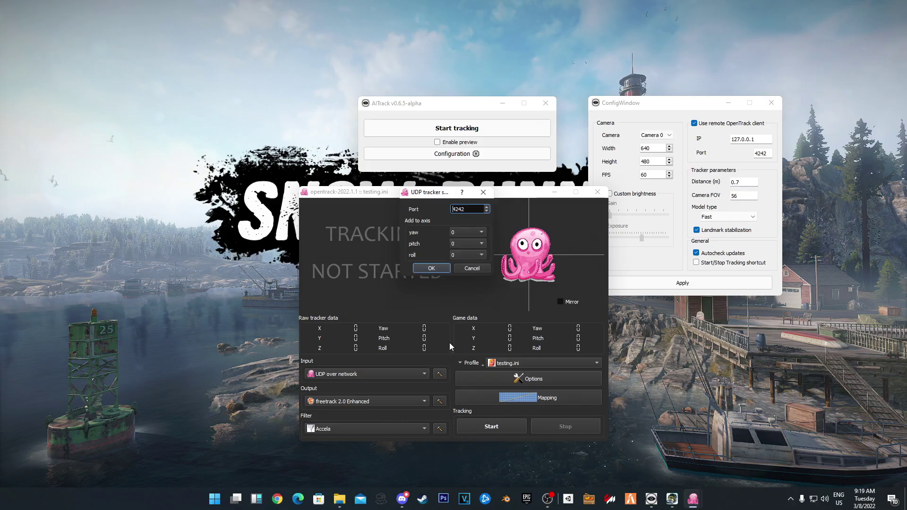
pyautogui.moveTo(449, 197); pyautogui.dragTo(662, 323)
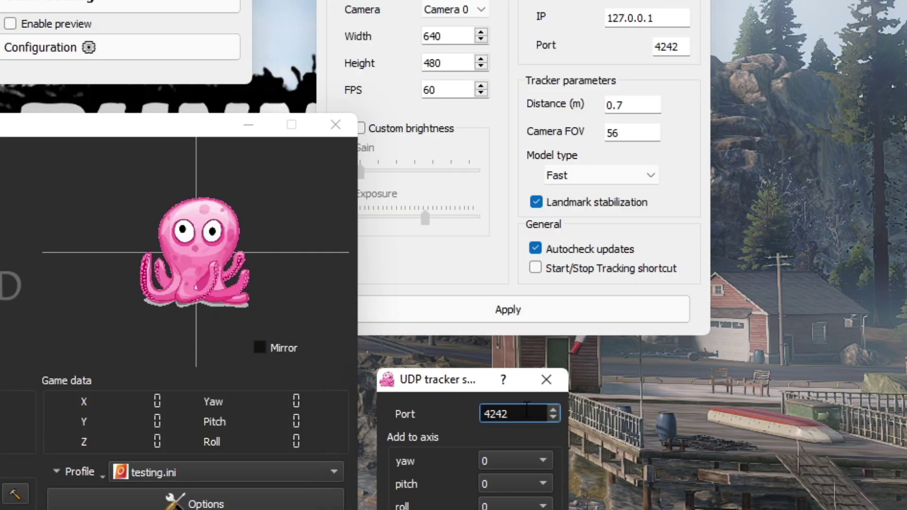
# - Check that the UDP port is 4242 in both programs, accept opentrack's tracker settings and close AITrack's configuration window
pyautogui.doubleClick(526, 410)
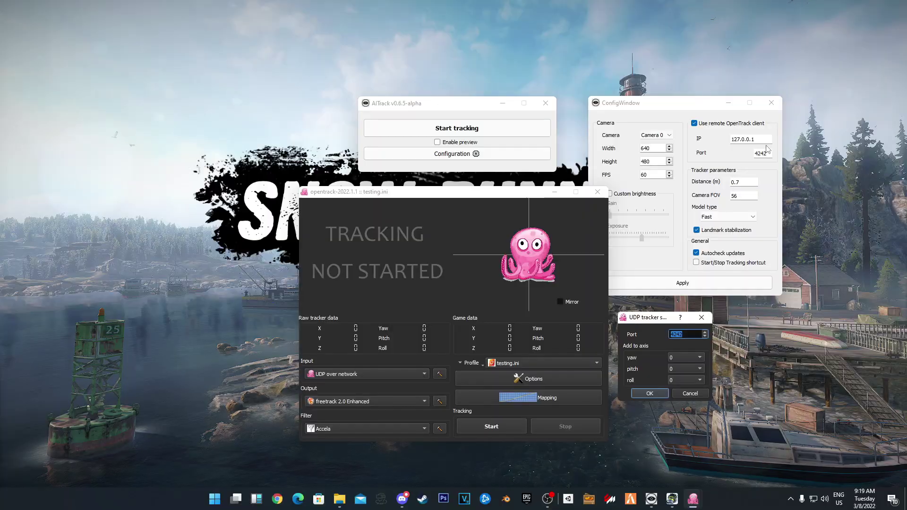
pyautogui.doubleClick(768, 152)
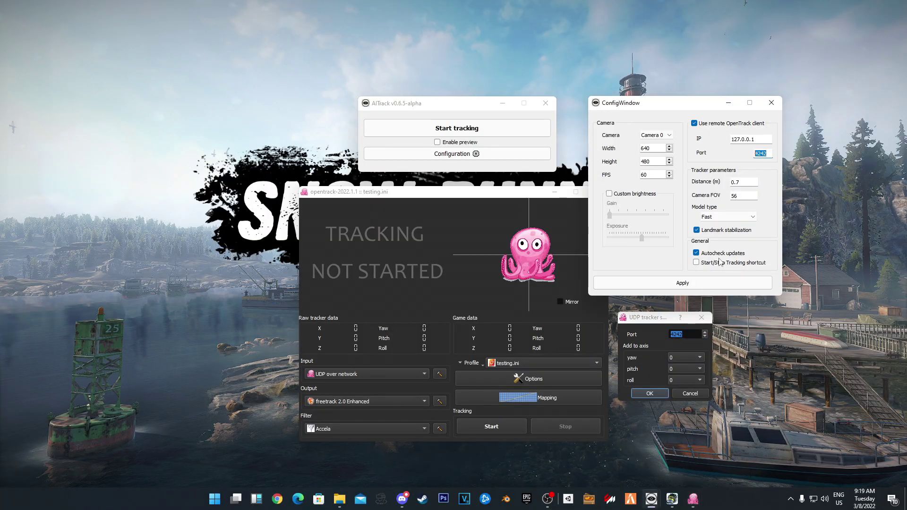
pyautogui.click(650, 392)
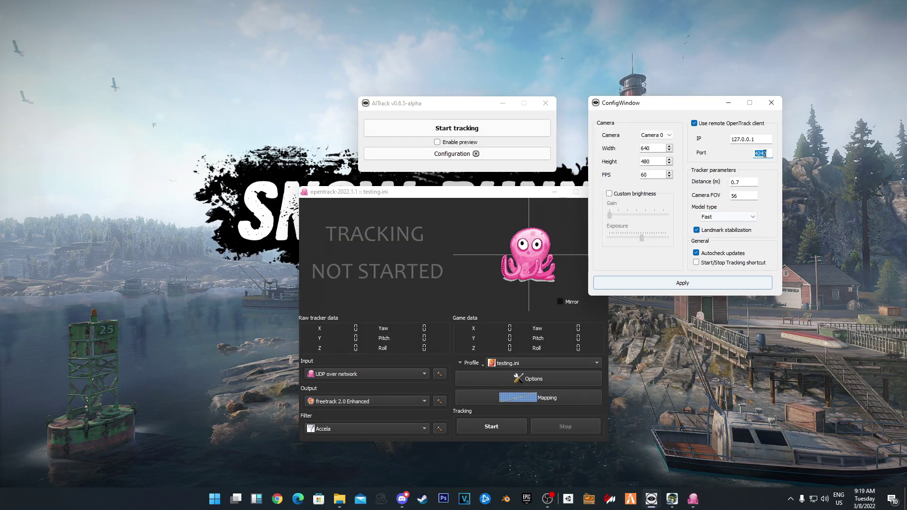
pyautogui.click(771, 102)
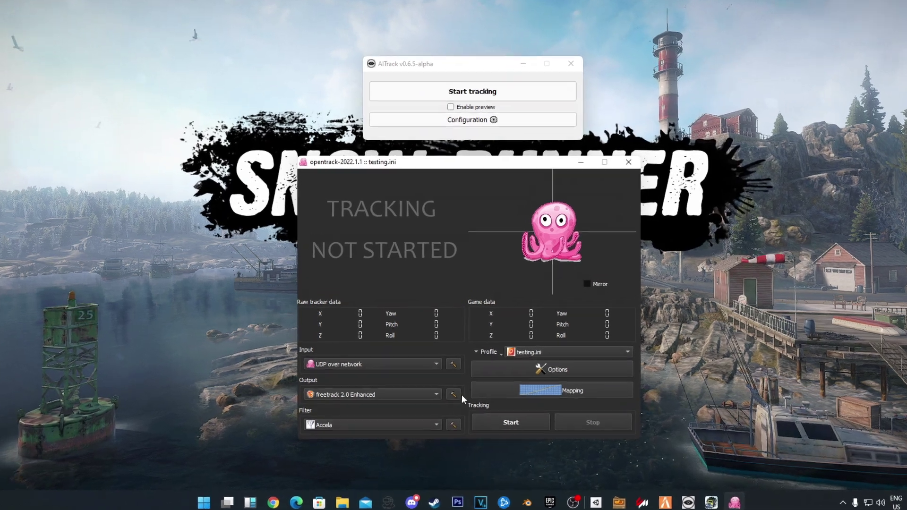
# - Set opentrack's output to mouse emulation and lower the X and Y axis sensitivities in its settings to near the minimum
pyautogui.click(395, 402)
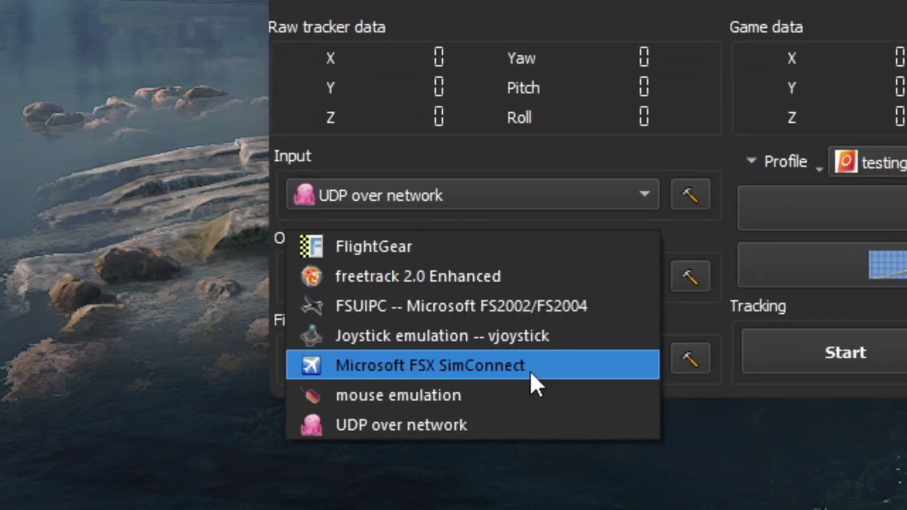
pyautogui.click(523, 388)
pyautogui.click(690, 277)
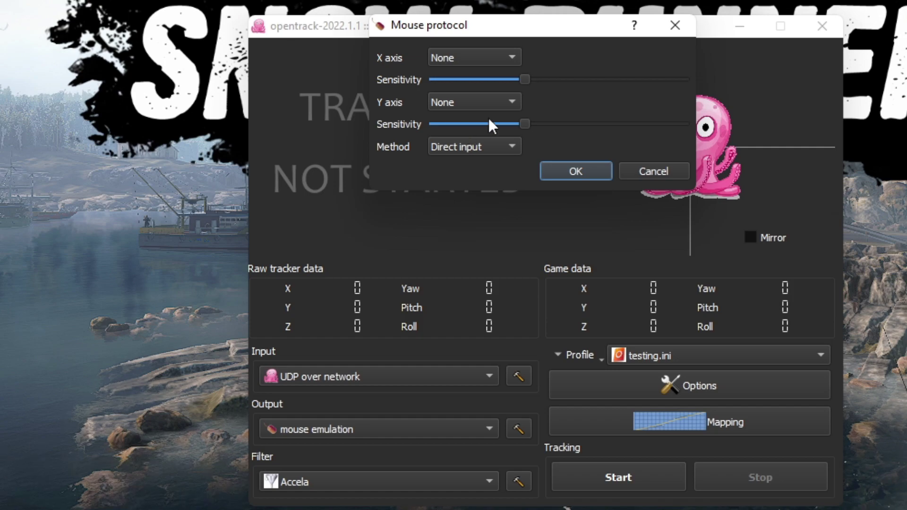
pyautogui.moveTo(525, 124); pyautogui.dragTo(444, 124)
pyautogui.moveTo(523, 79); pyautogui.dragTo(444, 81)
# - Assign Yaw to the X axis and Pitch to the Y axis of the mouse protocol and accept the settings
pyautogui.click(457, 57)
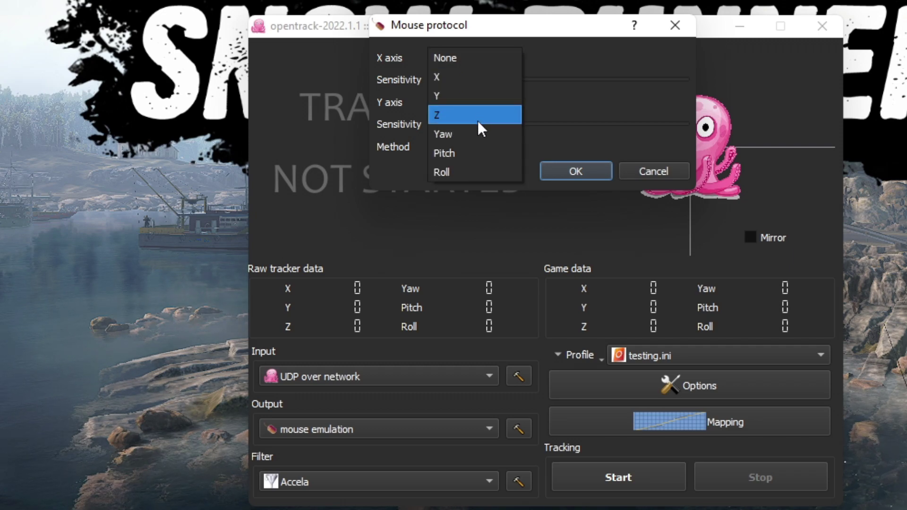
pyautogui.click(478, 135)
pyautogui.click(472, 100)
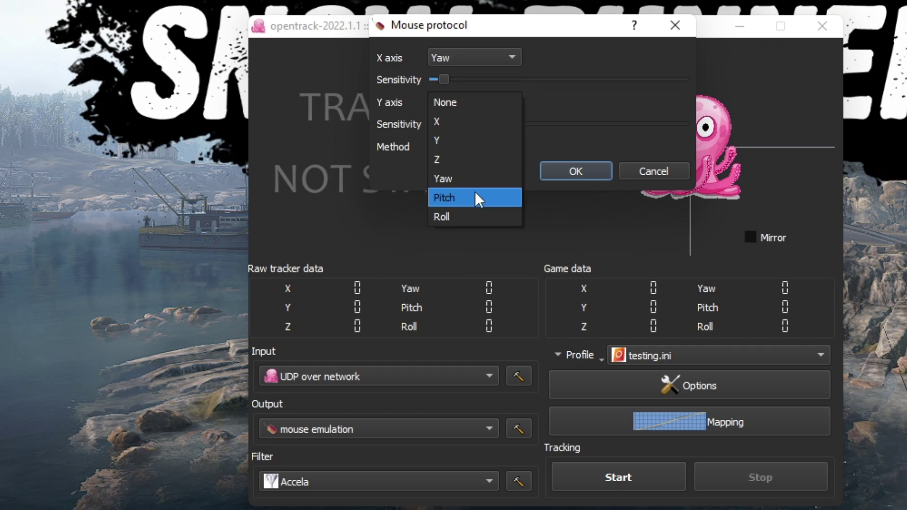
pyautogui.click(475, 191)
pyautogui.click(563, 170)
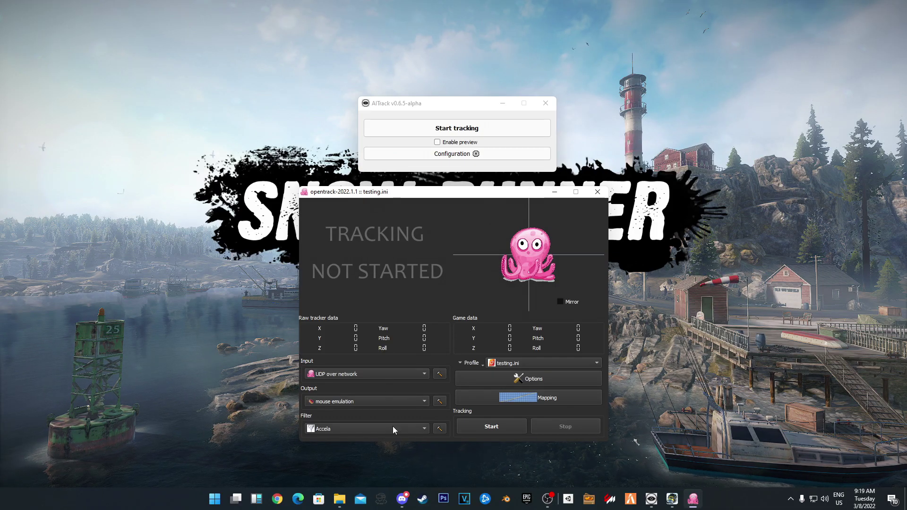
# - Test the head tracking by starting it in both opentrack and AITrack, and stop it in both programs
pyautogui.click(513, 425)
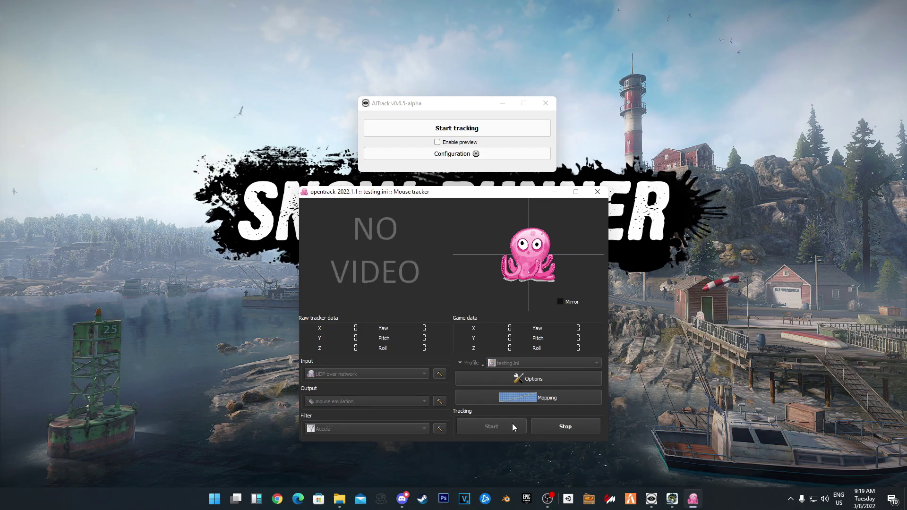
pyautogui.click(470, 124)
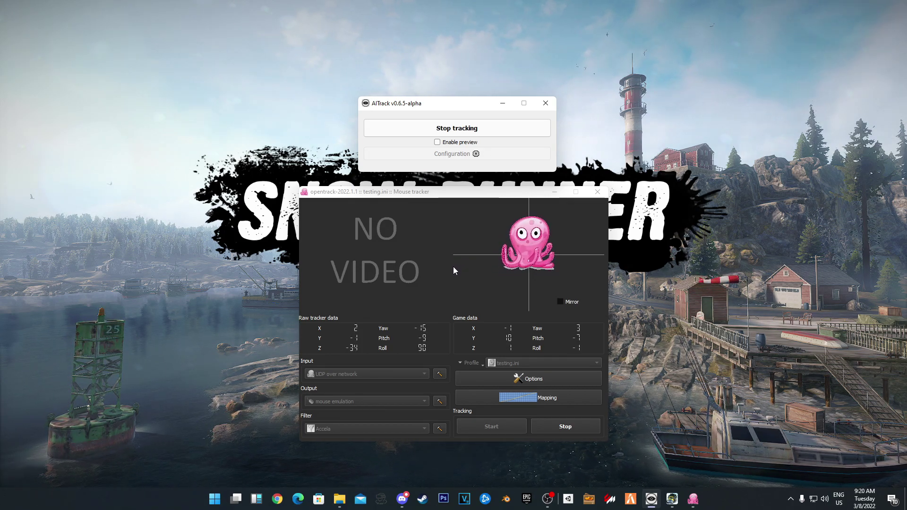
pyautogui.click(553, 431)
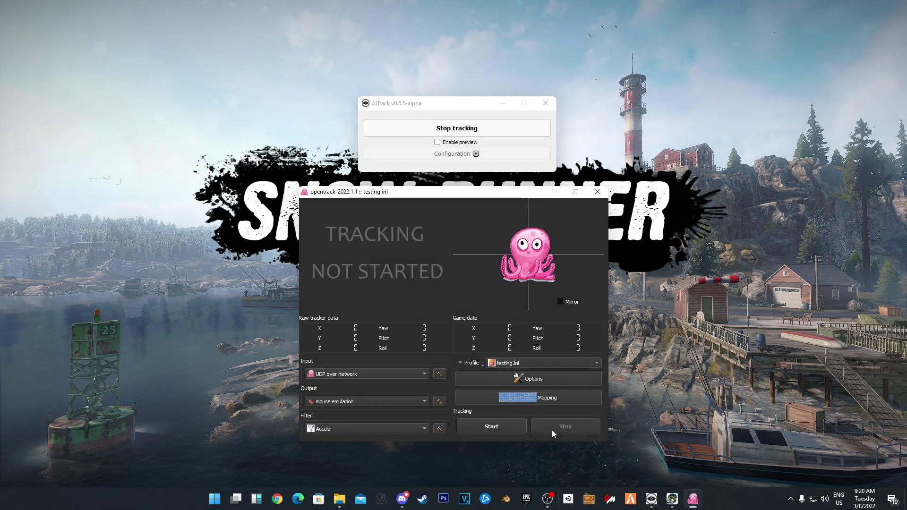
pyautogui.click(489, 132)
# - Switch to SnowRunner, enter a game from the main menu with the truck's cab view, and return to opentrack
pyautogui.hotkey('alt', 'Tab')
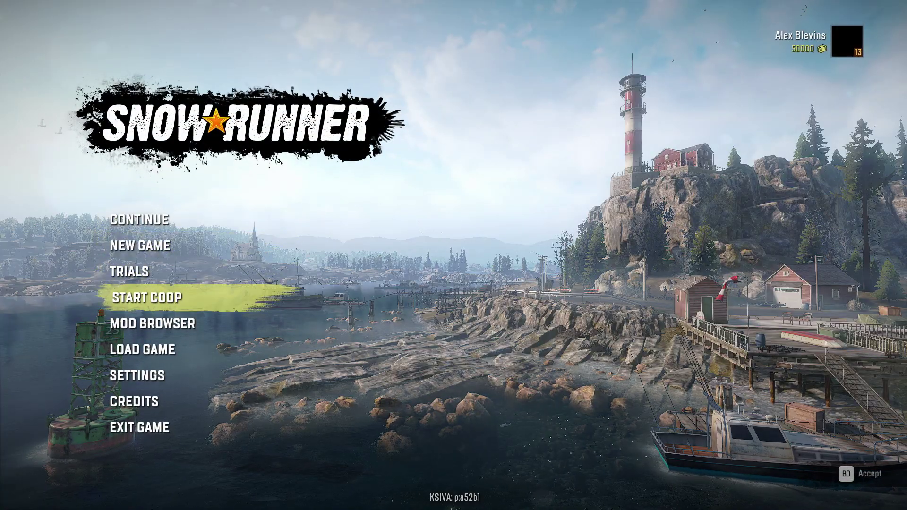
pyautogui.press('Return')
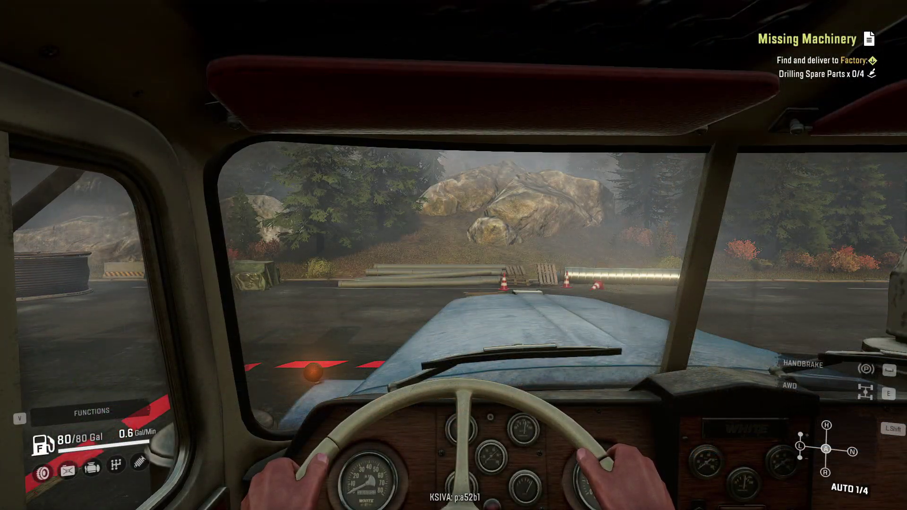
pyautogui.hotkey('alt', 'Tab')
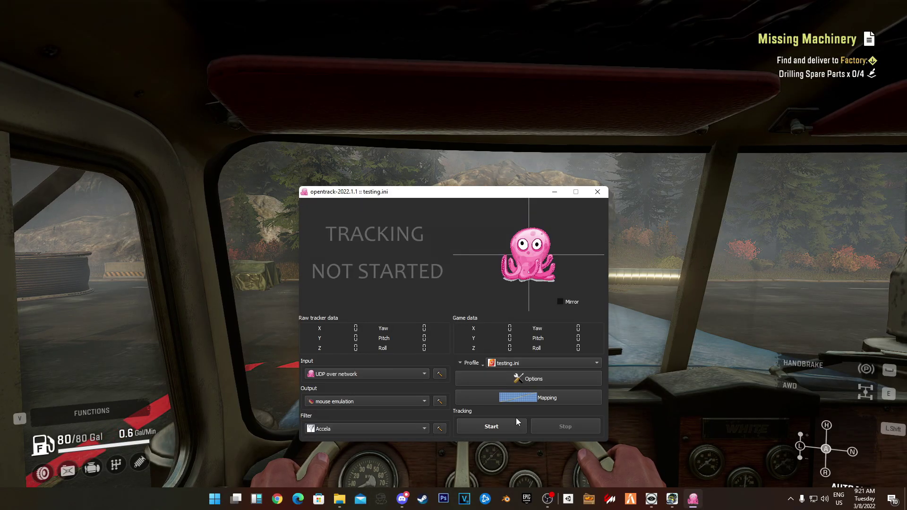
# - Bind opentrack's global shortcuts Center to Num+0 and Toggle tracking to Num+1, and save the options
pyautogui.click(532, 379)
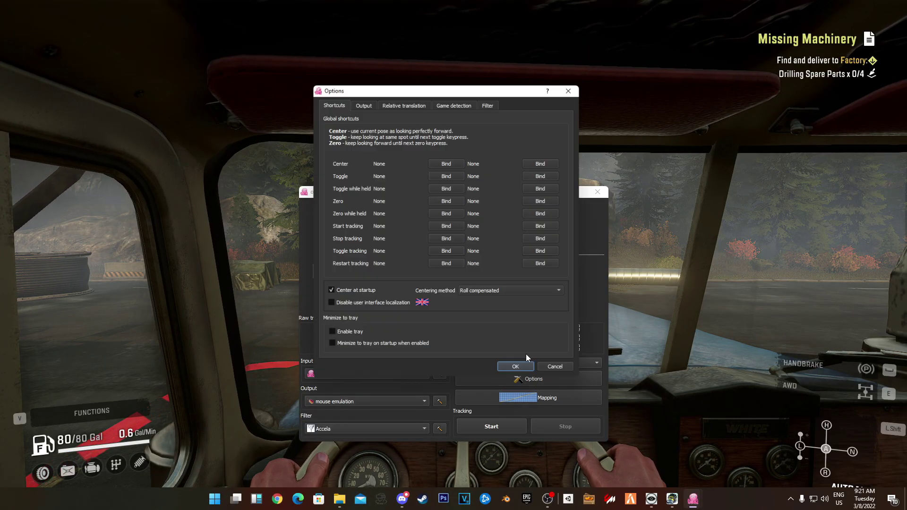
pyautogui.click(433, 164)
pyautogui.press('KP_0')
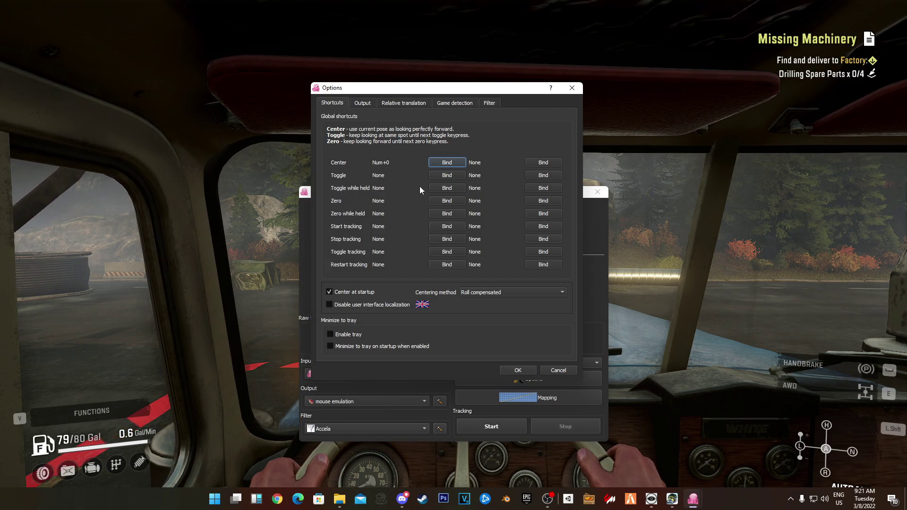
pyautogui.click(444, 252)
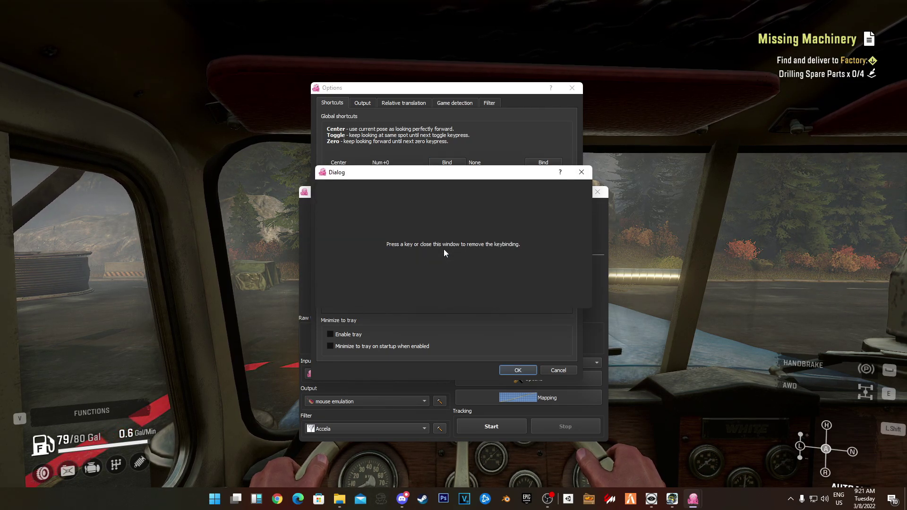
pyautogui.press('KP_1')
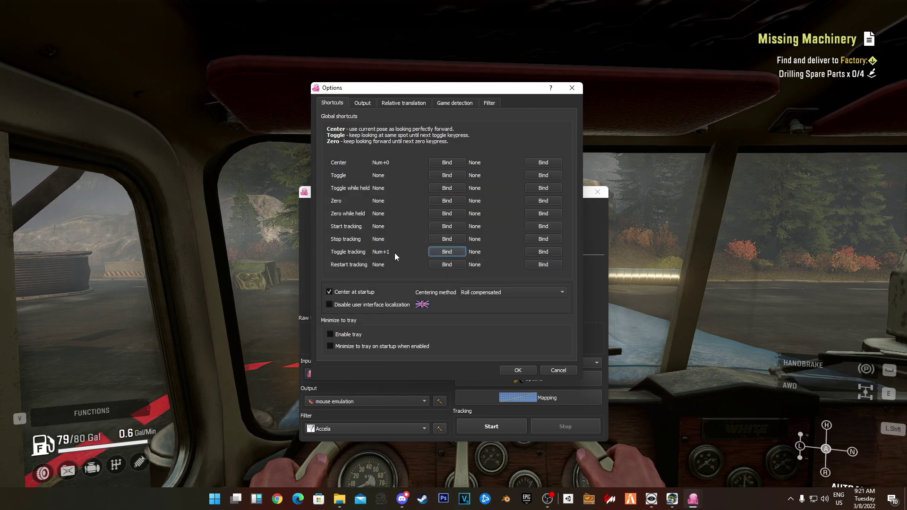
pyautogui.click(518, 370)
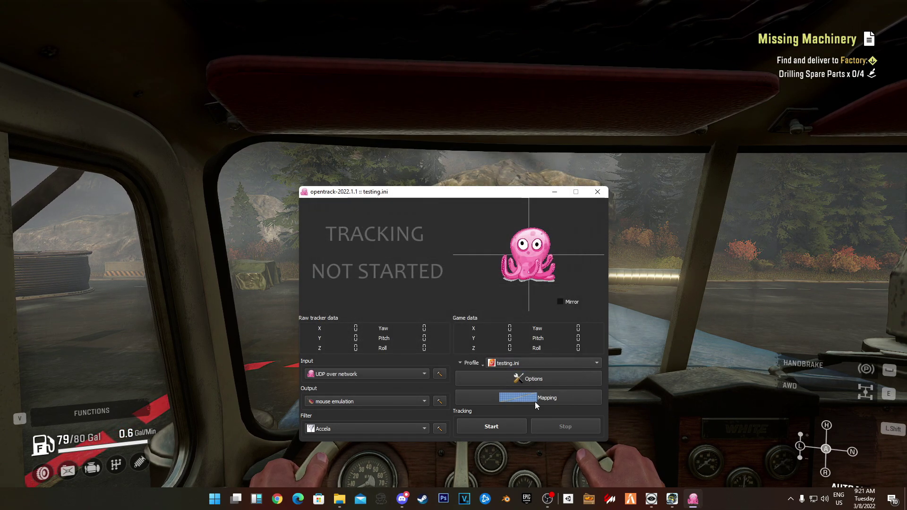
# - Try the head tracking in SnowRunner, return to opentrack and open the settings of the mouse emulation output
pyautogui.hotkey('alt', 'Tab')
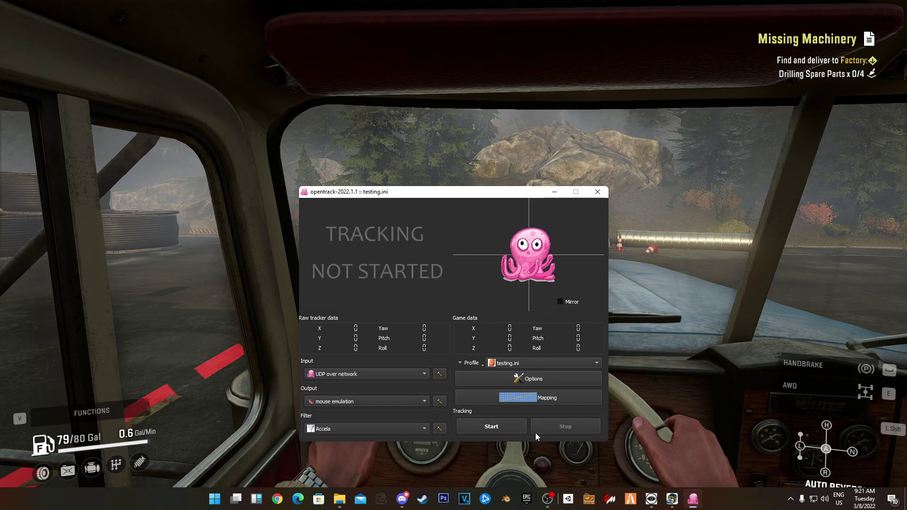
pyautogui.click(439, 401)
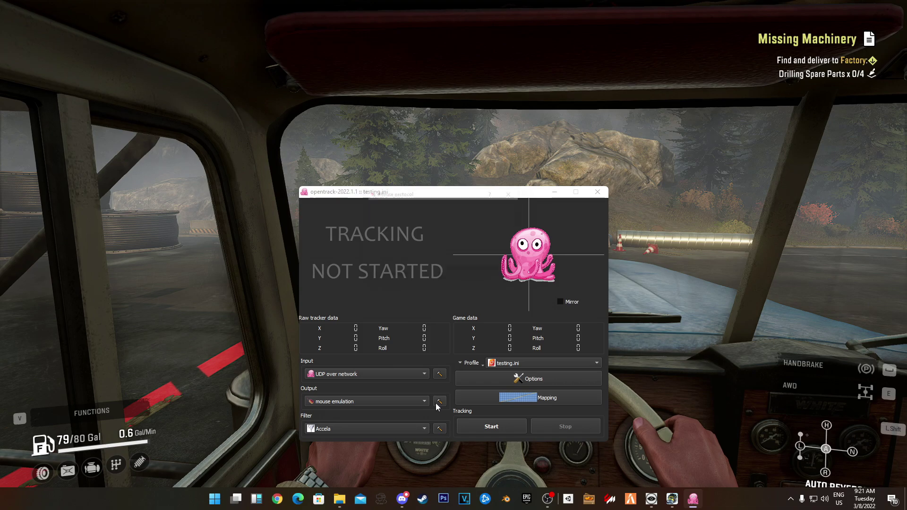